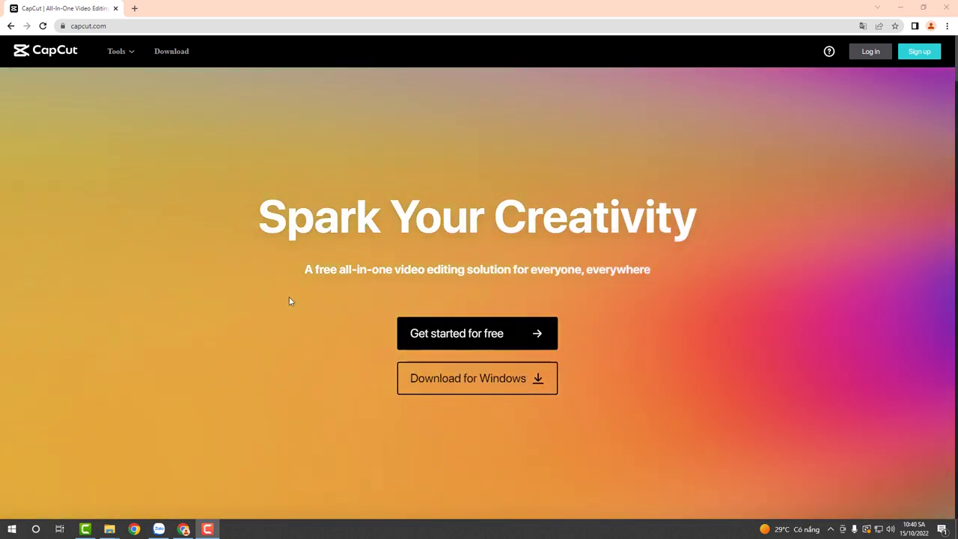
Step: Open the Microsoft Store and go to its Apps section
key(super)
text(micr)
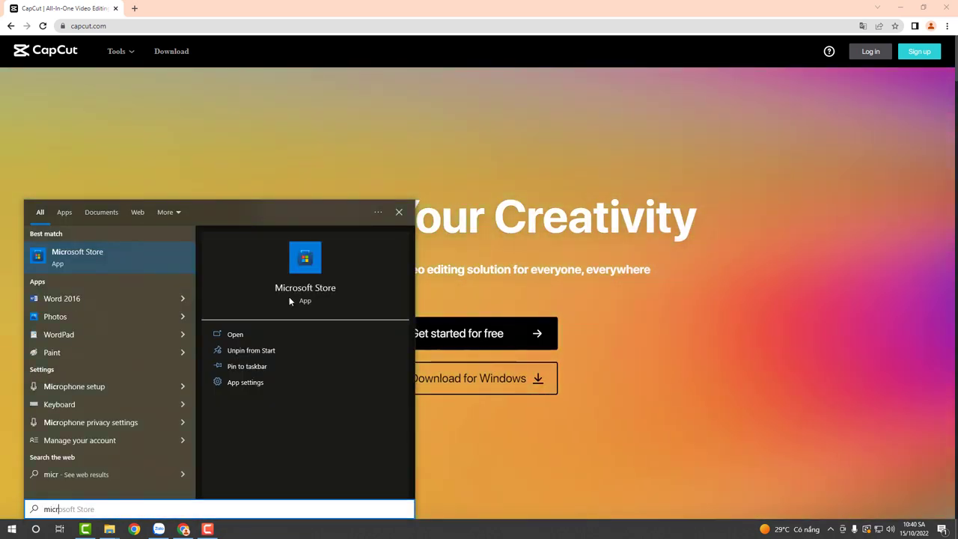
click(289, 296)
click(18, 70)
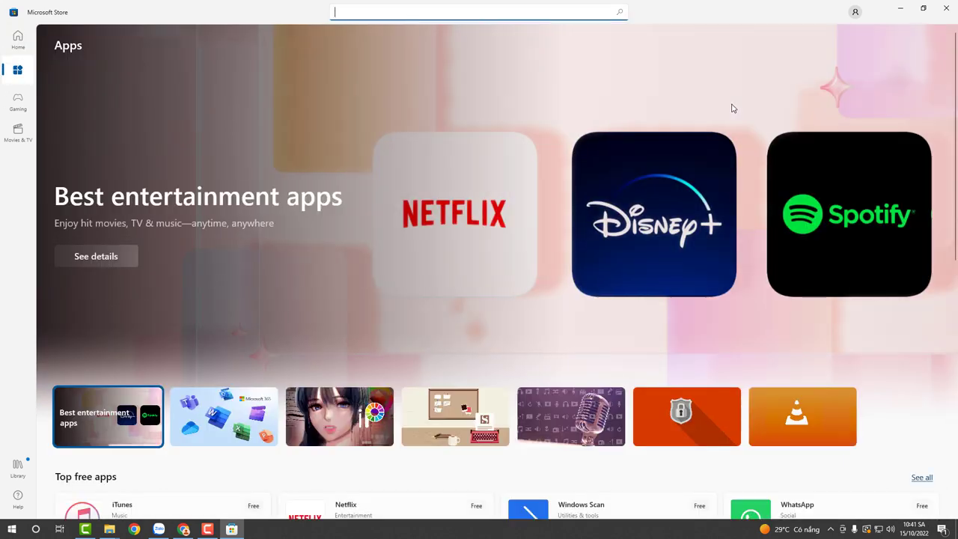
Step: Search the Microsoft Store for "capcut" and choose to install the CapCut app
click(410, 17)
text(capcut)
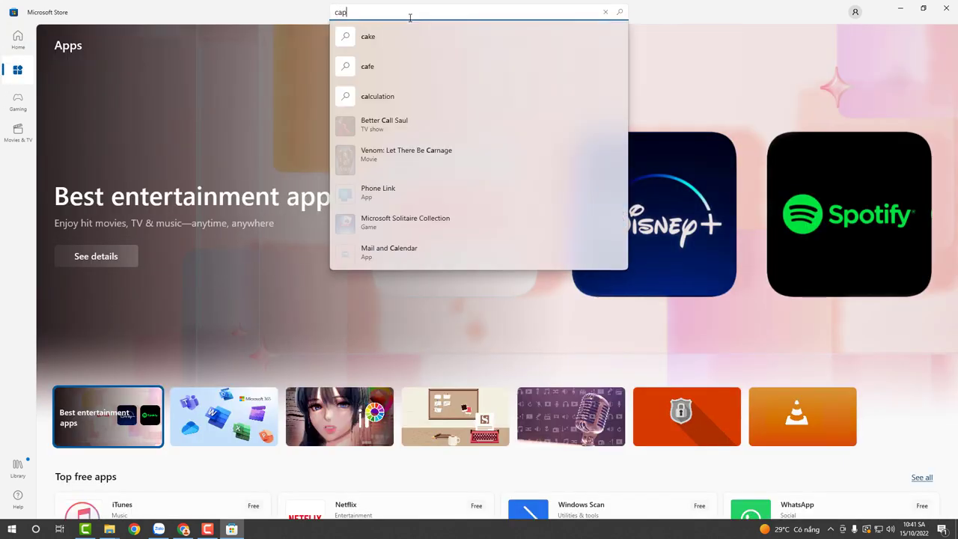
key(Return)
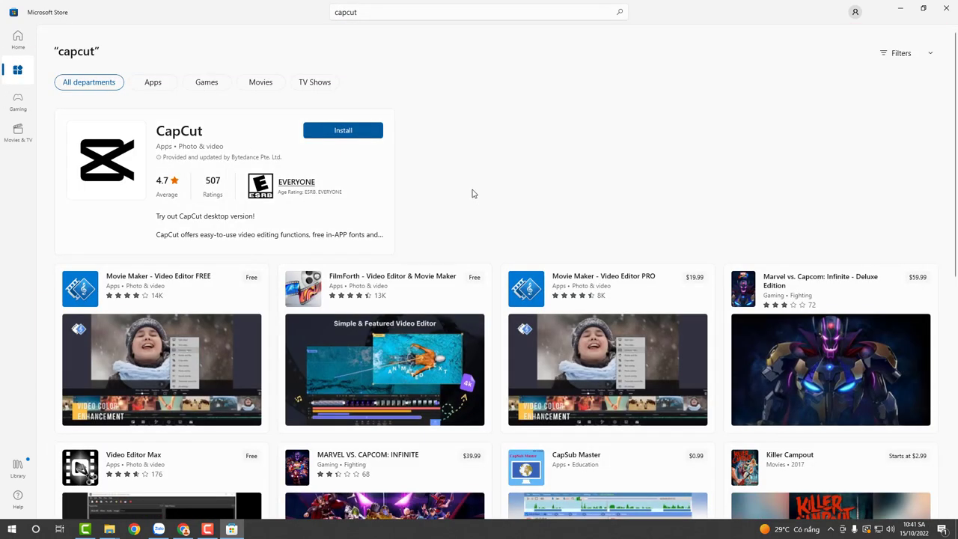
click(359, 133)
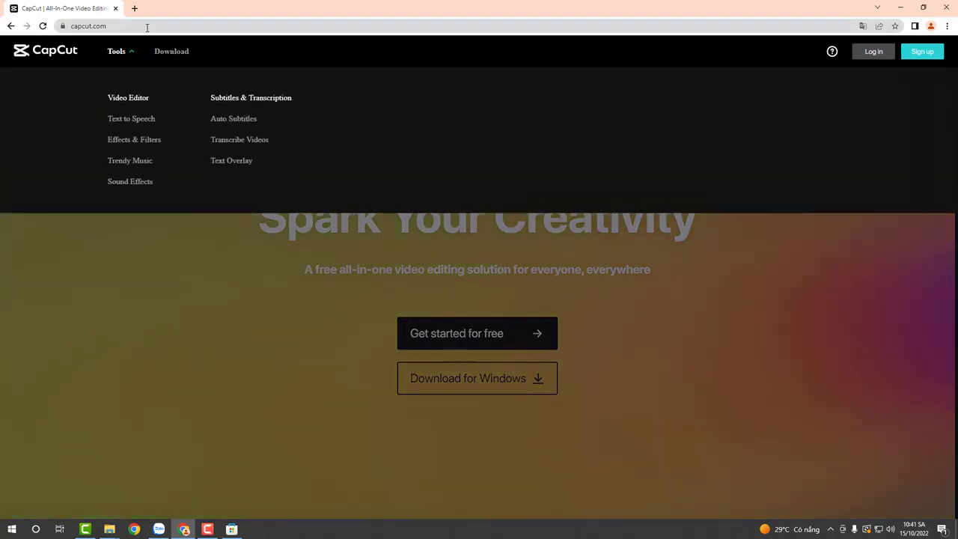
Step: Run the CapCut_1_1_0_95_capcutpc_0.exe installer downloaded from capcut.com, install CapCut and launch it
click(150, 27)
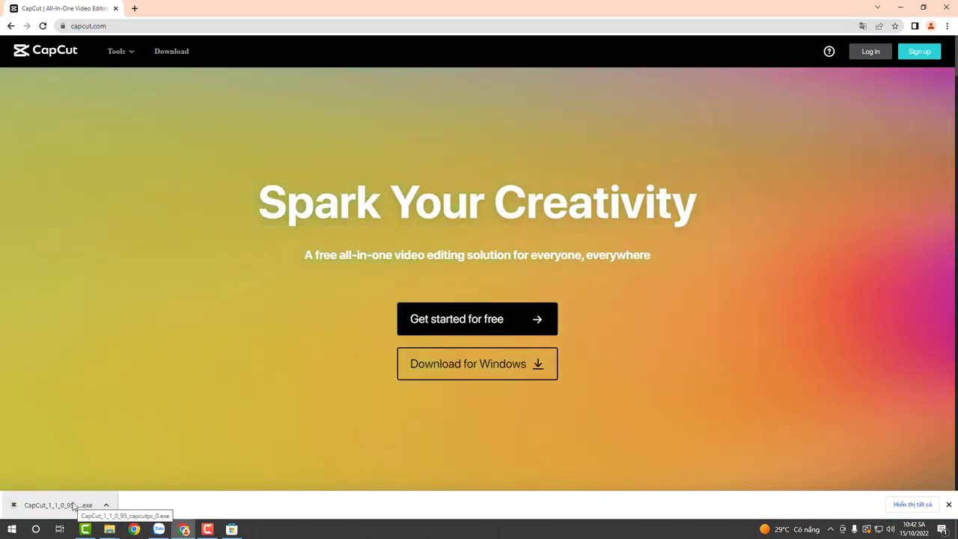
click(73, 506)
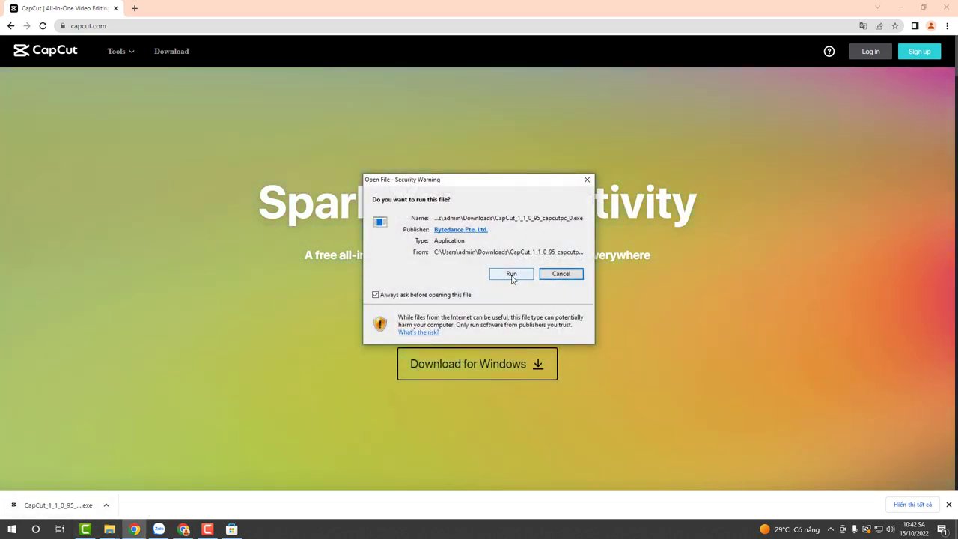
click(511, 274)
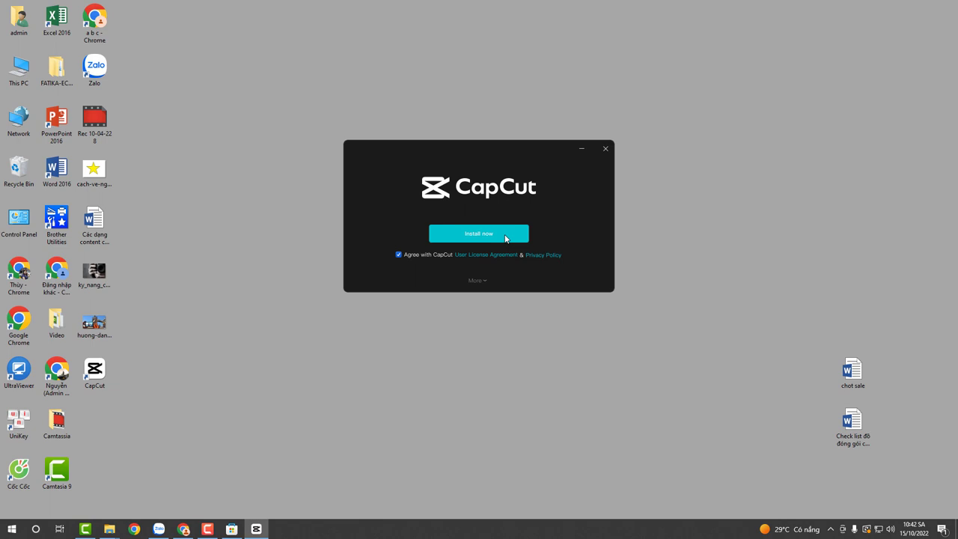
click(505, 238)
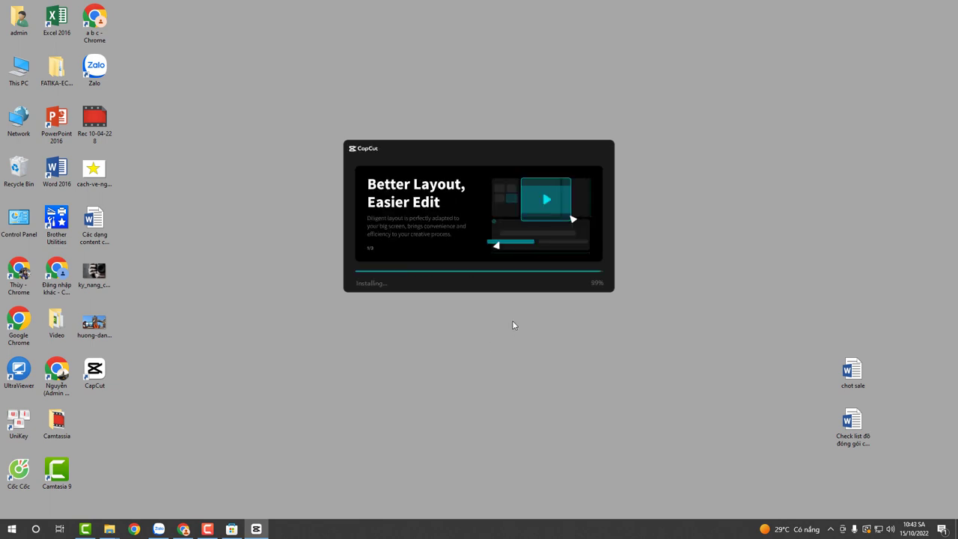
click(488, 233)
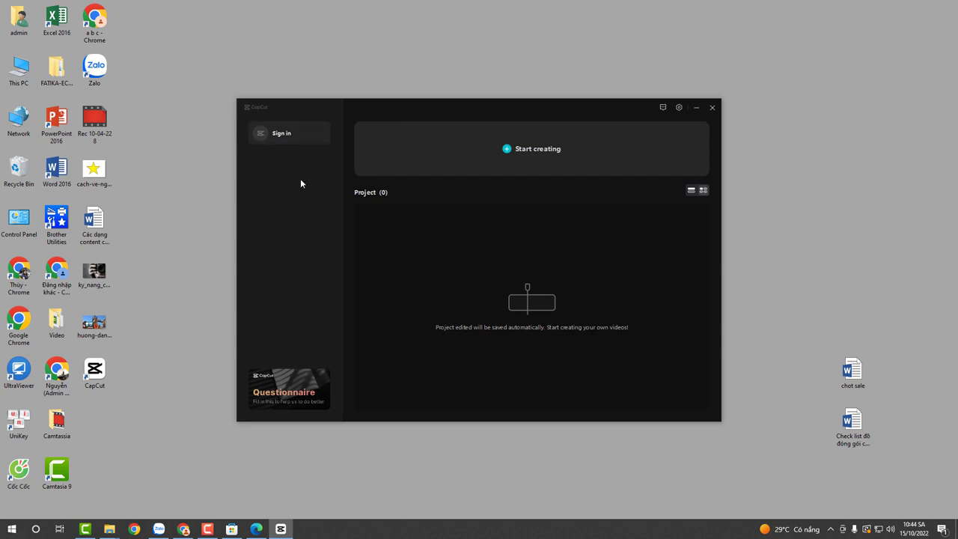
Step: Sign in to CapCut with a Google account and create a new project
click(298, 135)
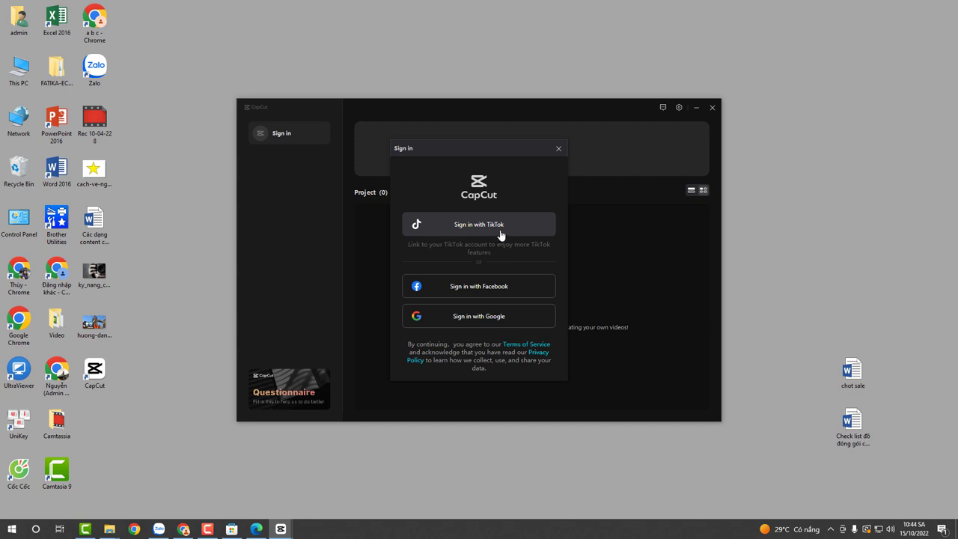
click(509, 317)
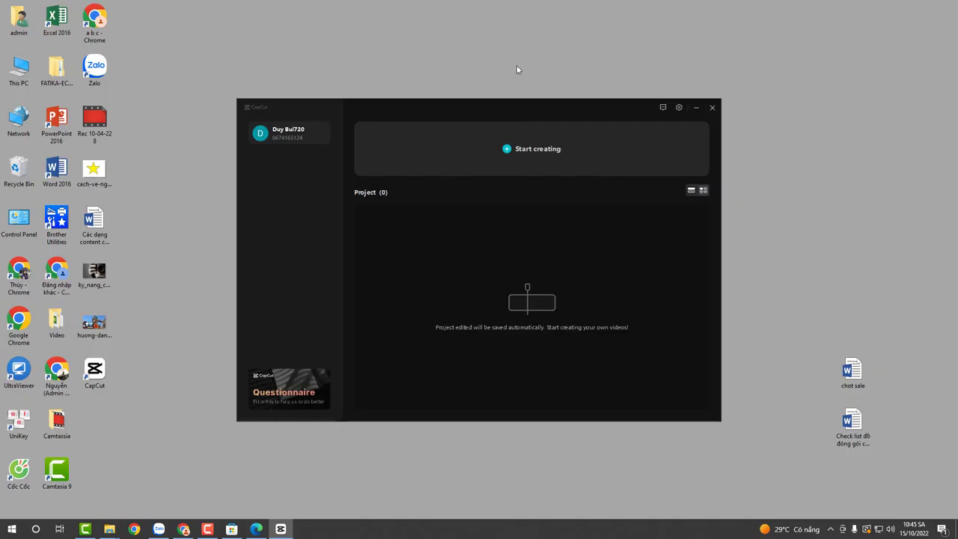
mouse_move(310, 141)
click(541, 158)
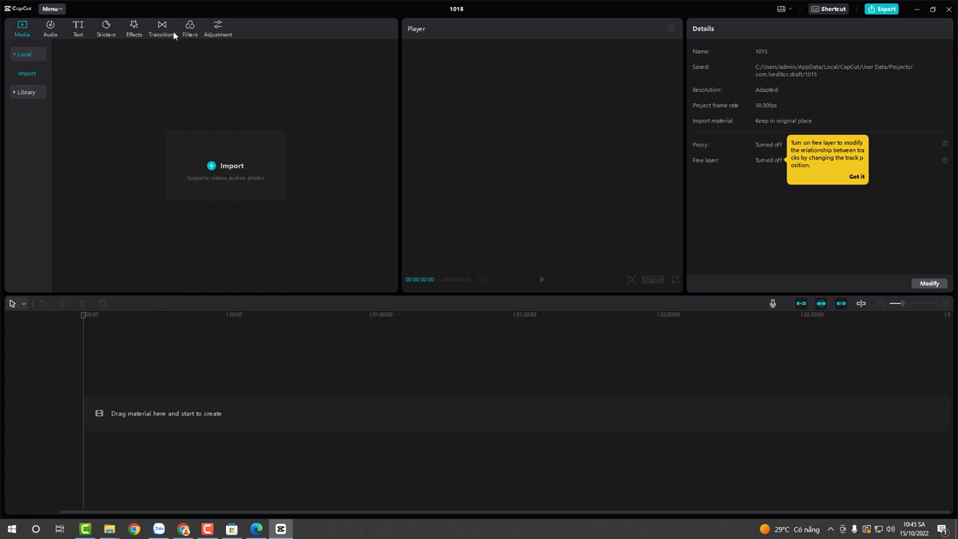
Step: Open Global Settings, review the project, frame rate and language options, and save the settings
click(51, 9)
mouse_move(58, 25)
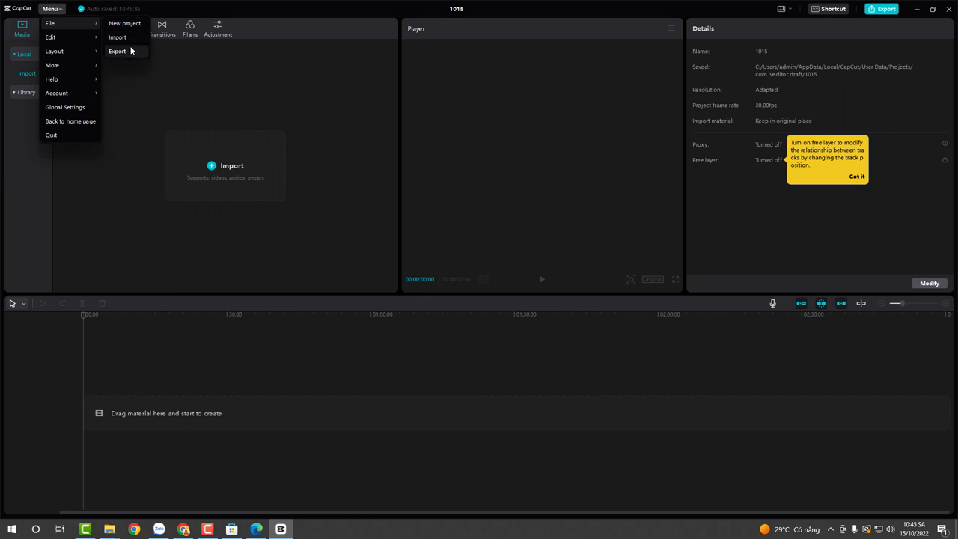
mouse_move(72, 40)
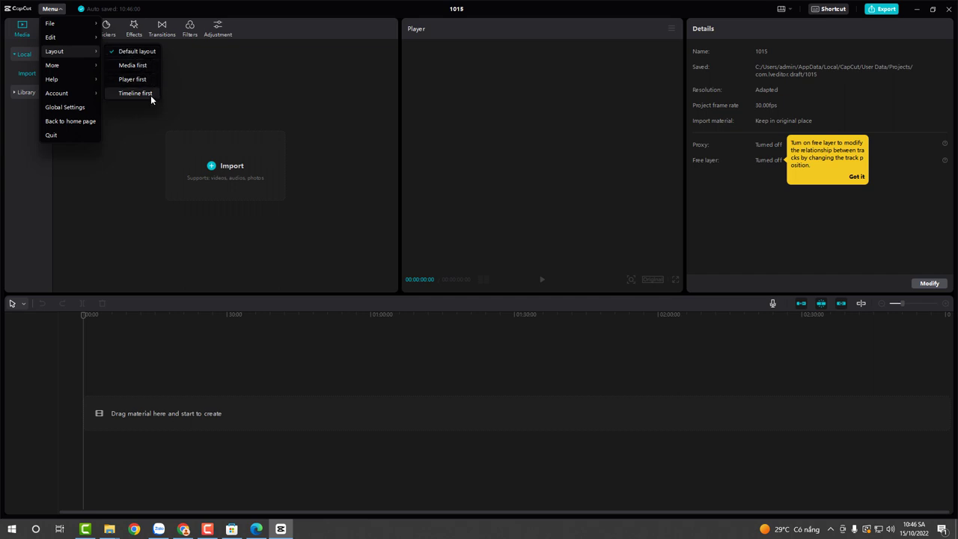
mouse_move(104, 69)
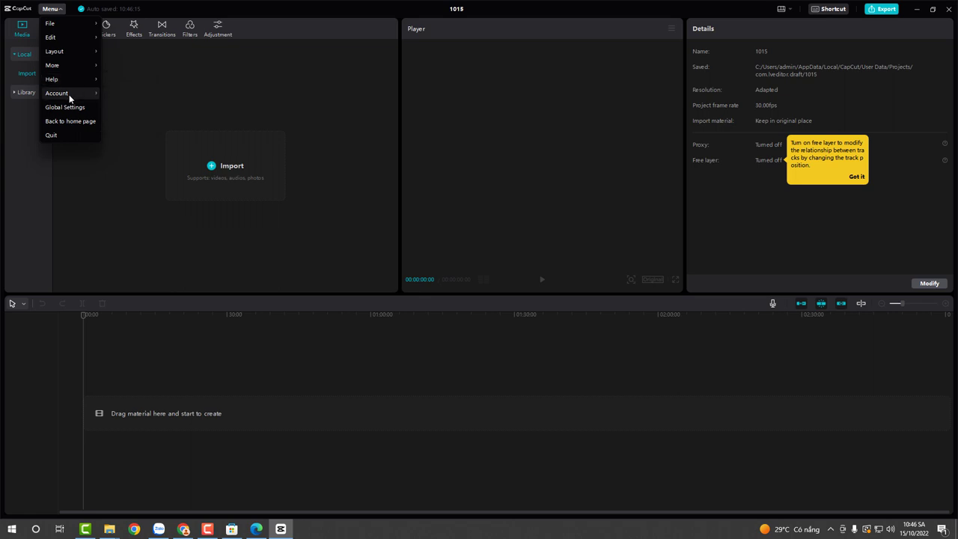
mouse_move(70, 96)
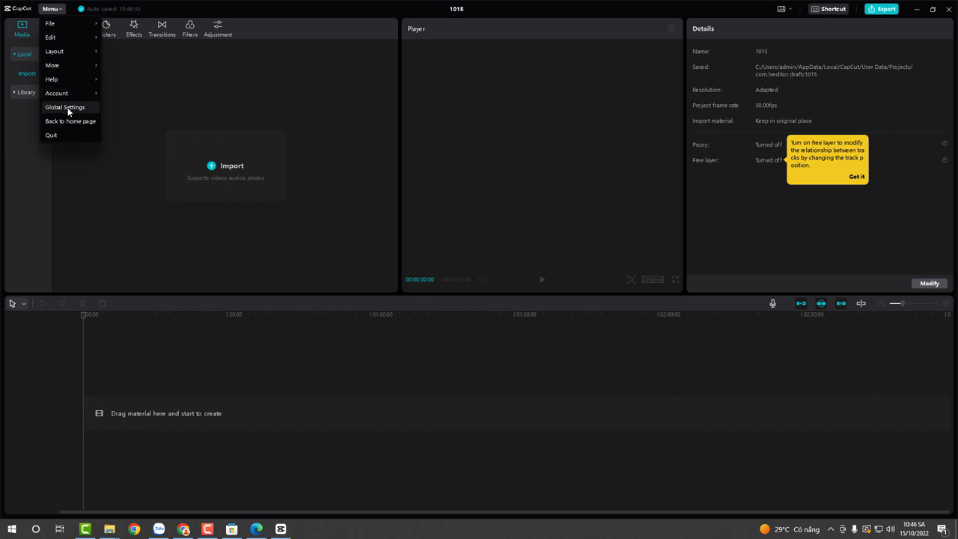
click(67, 108)
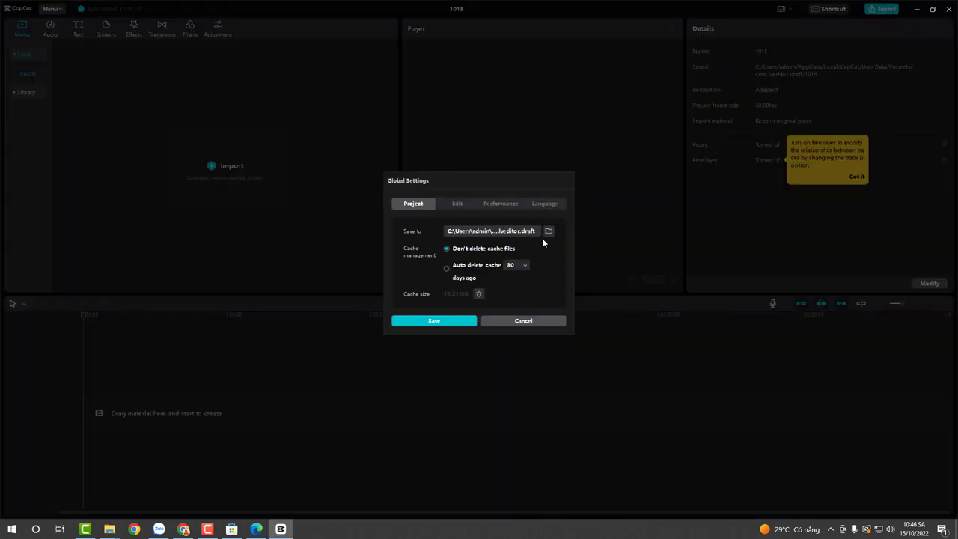
click(456, 204)
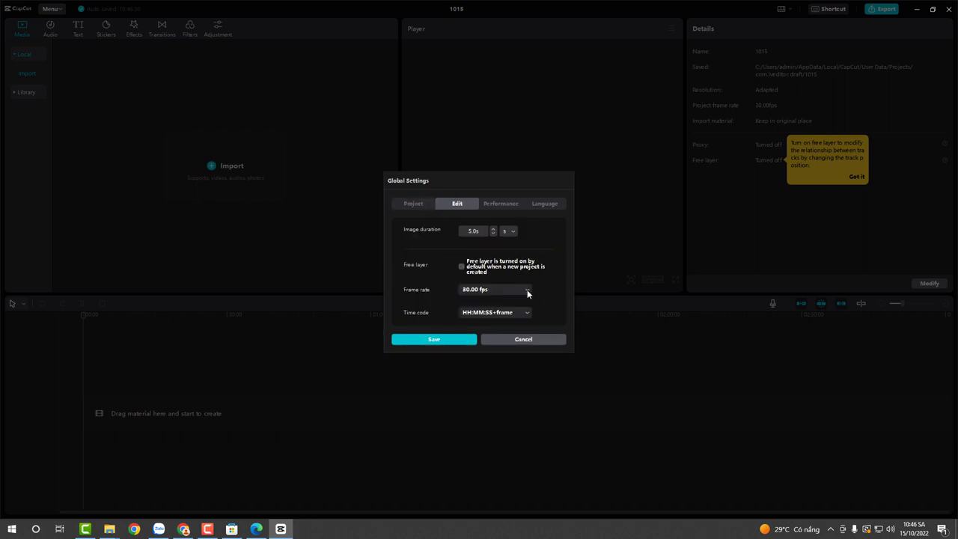
click(528, 291)
click(544, 203)
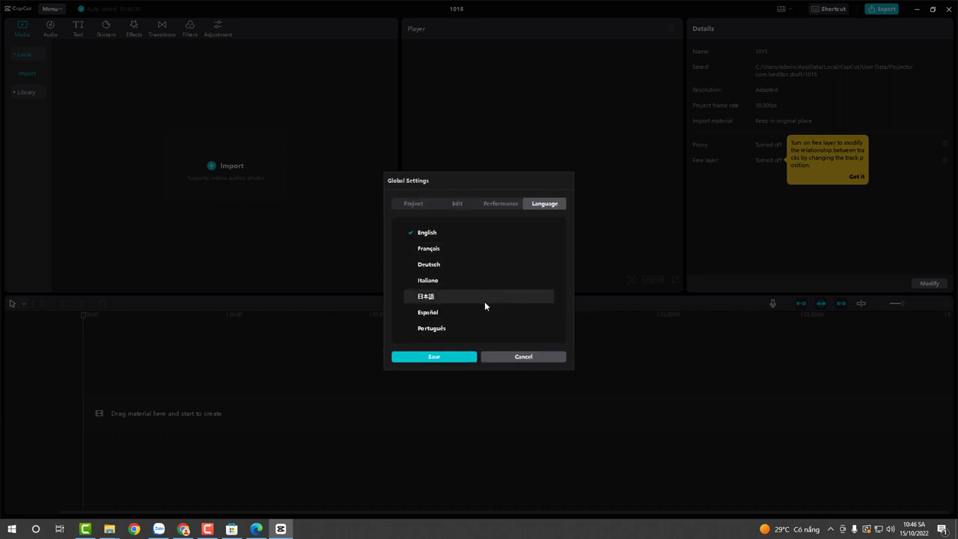
click(460, 354)
click(52, 9)
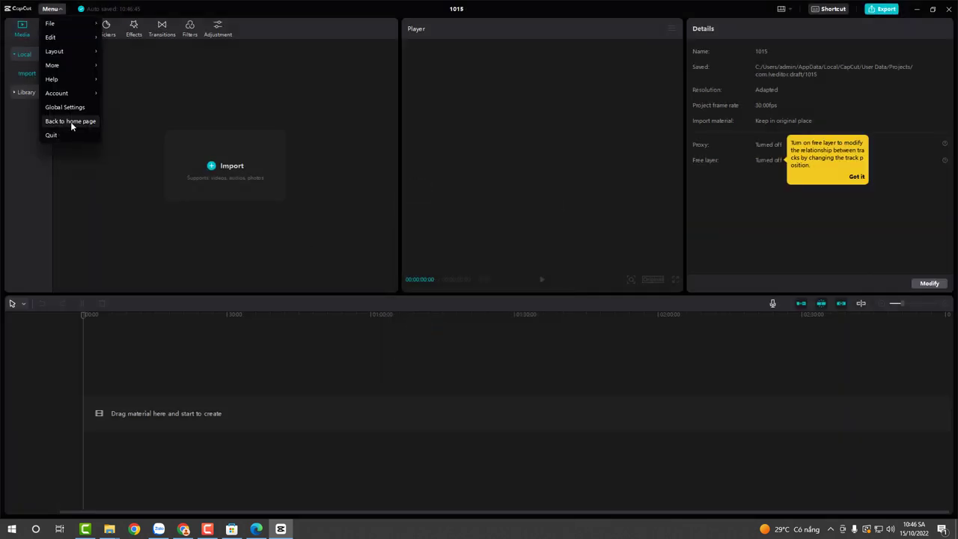
click(125, 110)
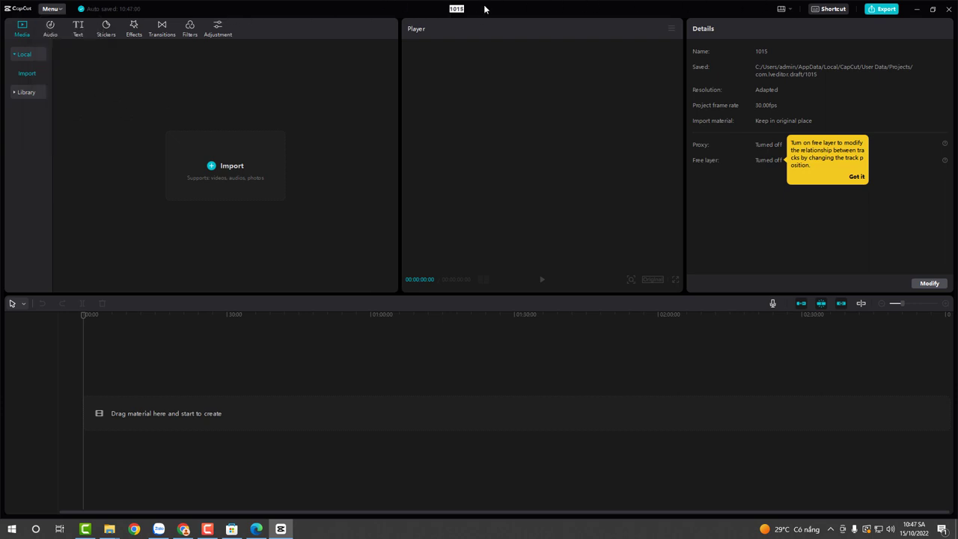
Step: Rename the project to "bai tap 1"
click(457, 9)
text(bai tap 1)
key(Return)
click(790, 9)
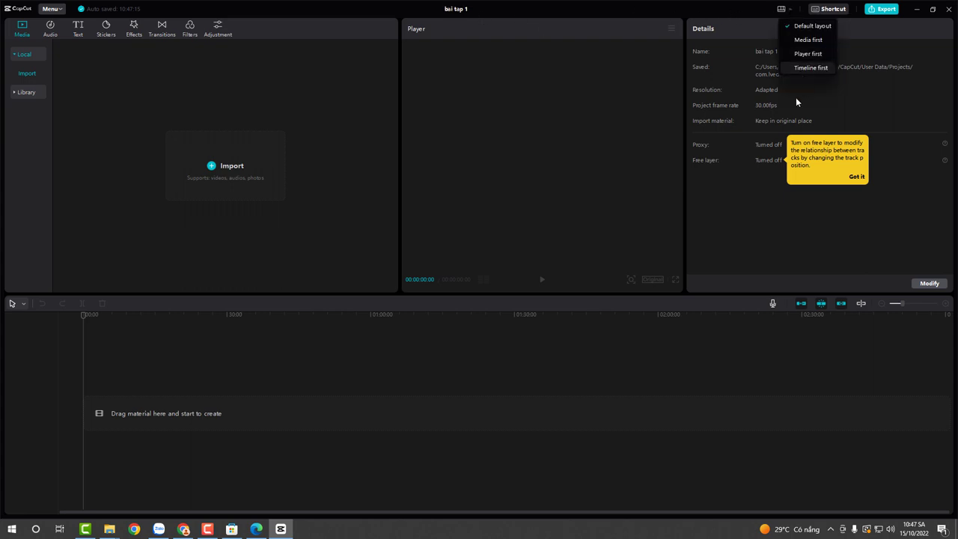
click(63, 12)
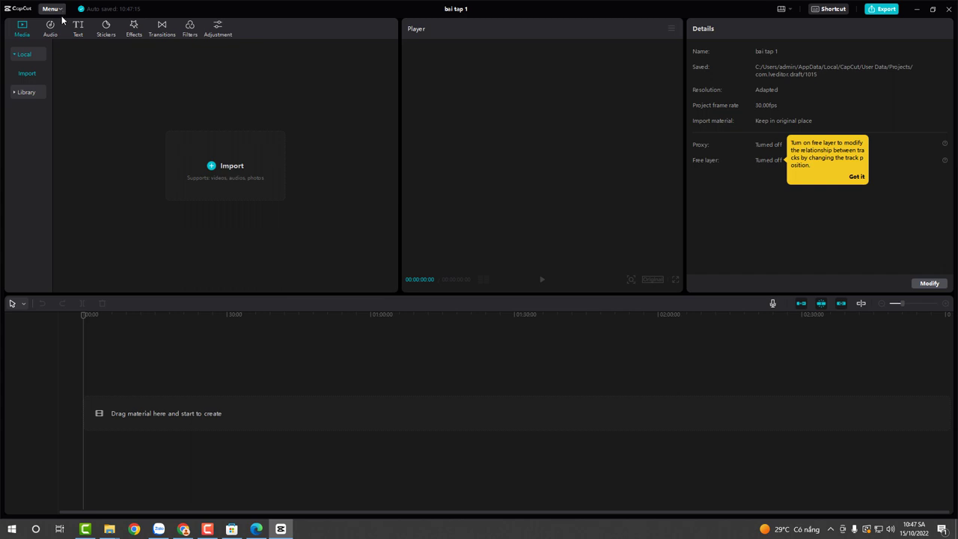
click(793, 11)
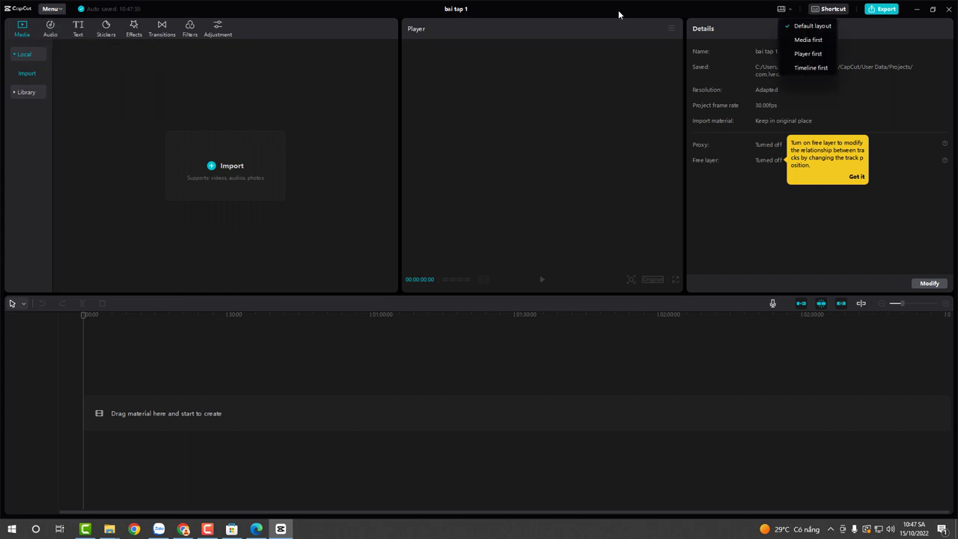
click(58, 10)
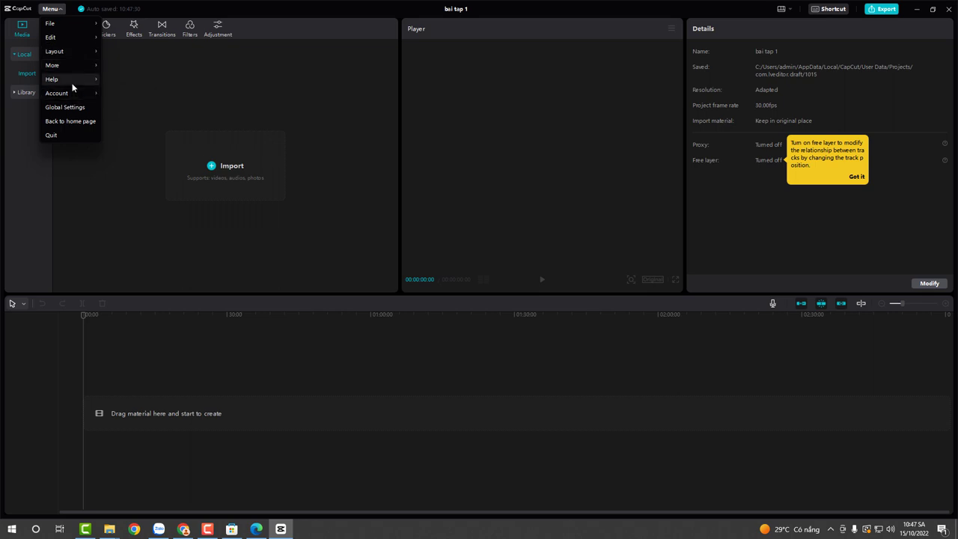
Step: Switch the keyboard shortcut preset to Shortcut 2 and close the shortcut list
click(829, 9)
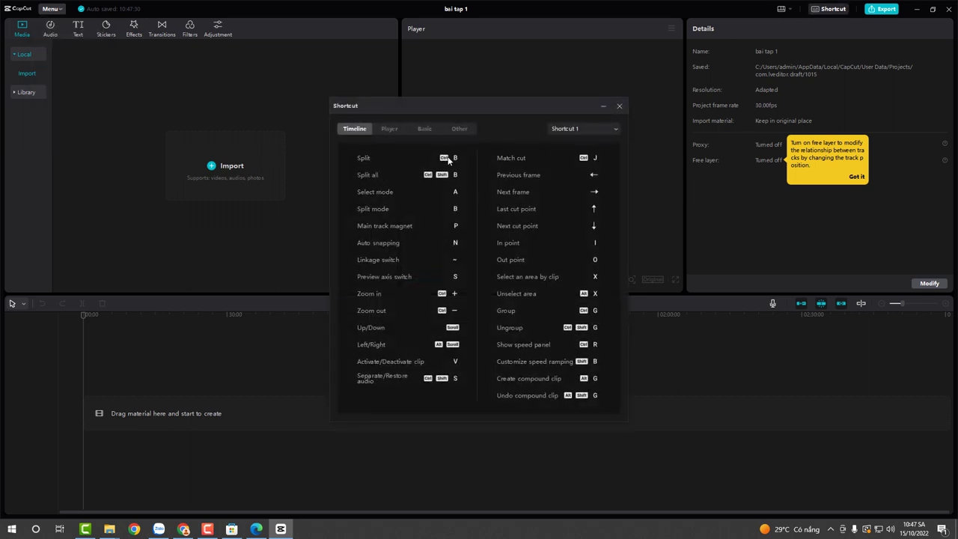
click(584, 130)
click(584, 130)
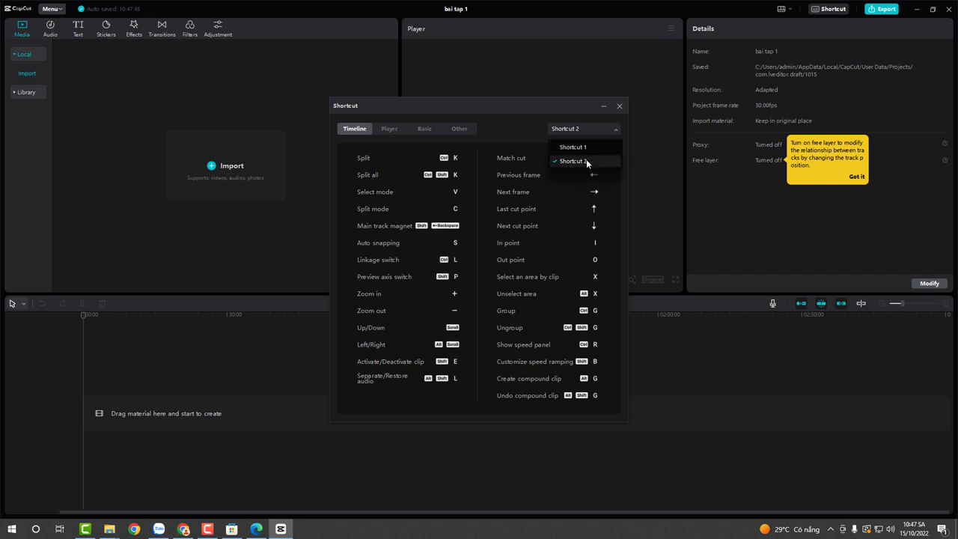
click(588, 162)
click(618, 106)
Step: Reopen the shortcut list to review the Timeline shortcuts, and close it
key(ctrl+e)
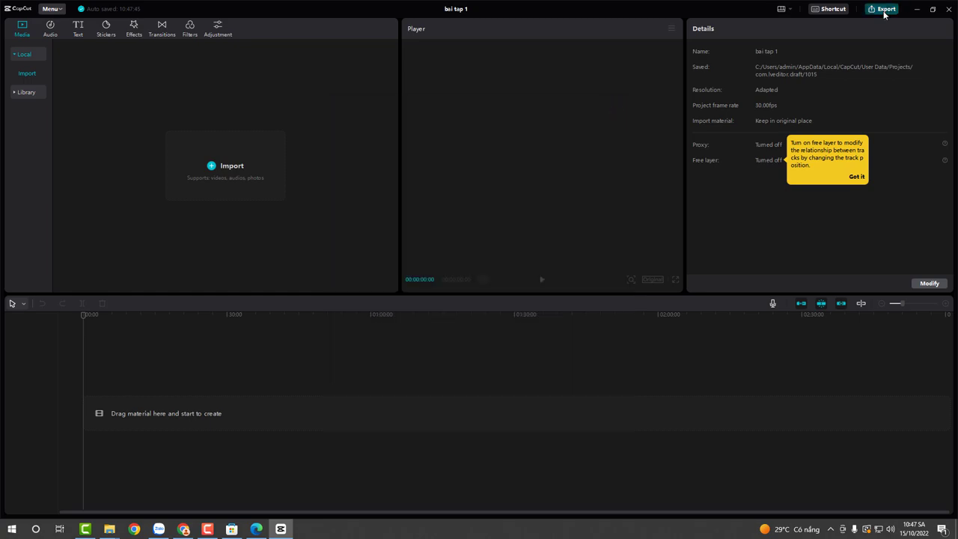
key(Return)
key(ctrl+slash)
click(364, 130)
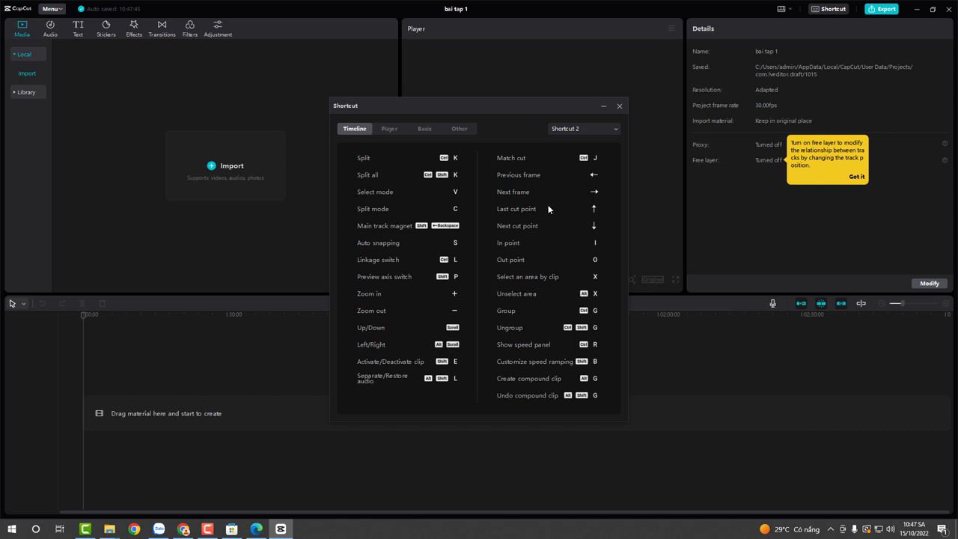
key(Escape)
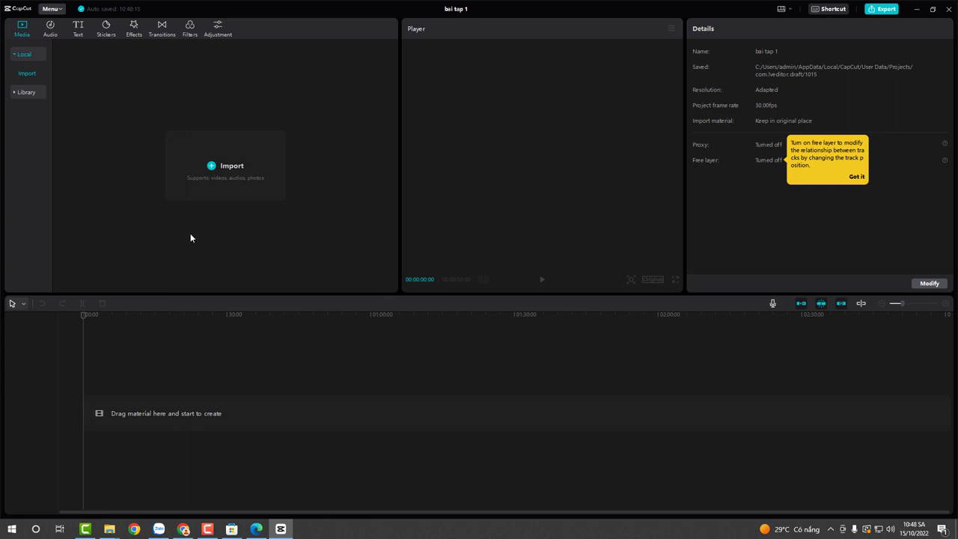
Step: Browse the stock media library's categories, including Animation and B&W
click(14, 94)
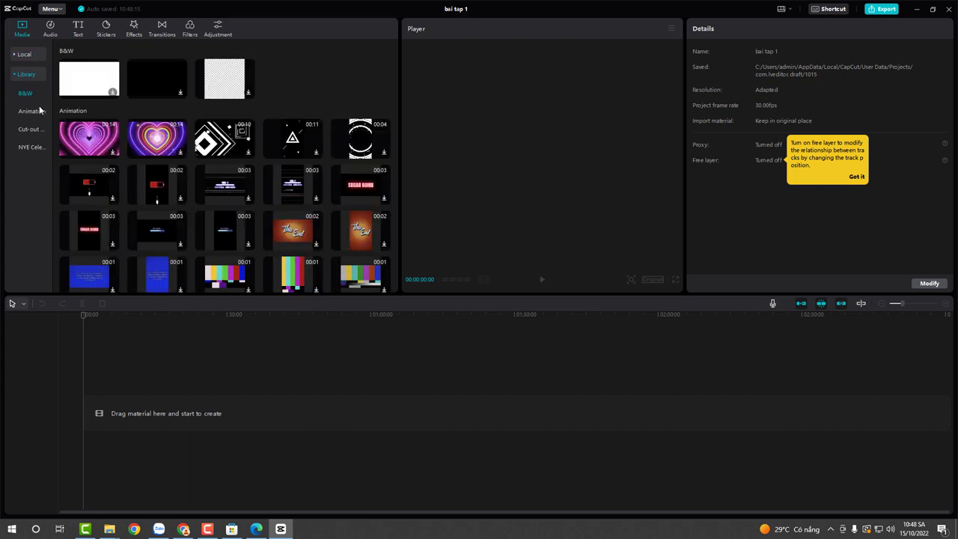
click(36, 112)
click(32, 142)
click(25, 93)
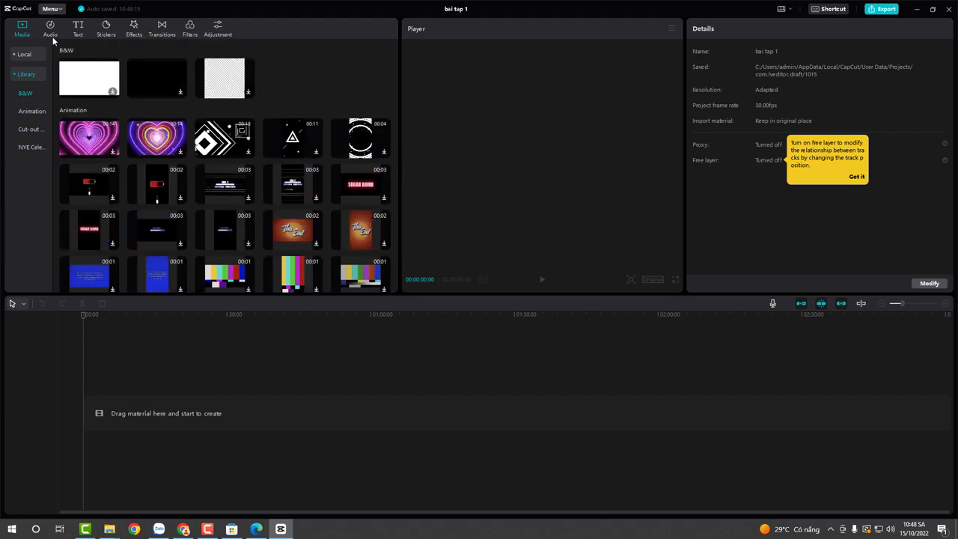
Step: Open the audio library and look through the available music tracks
click(50, 29)
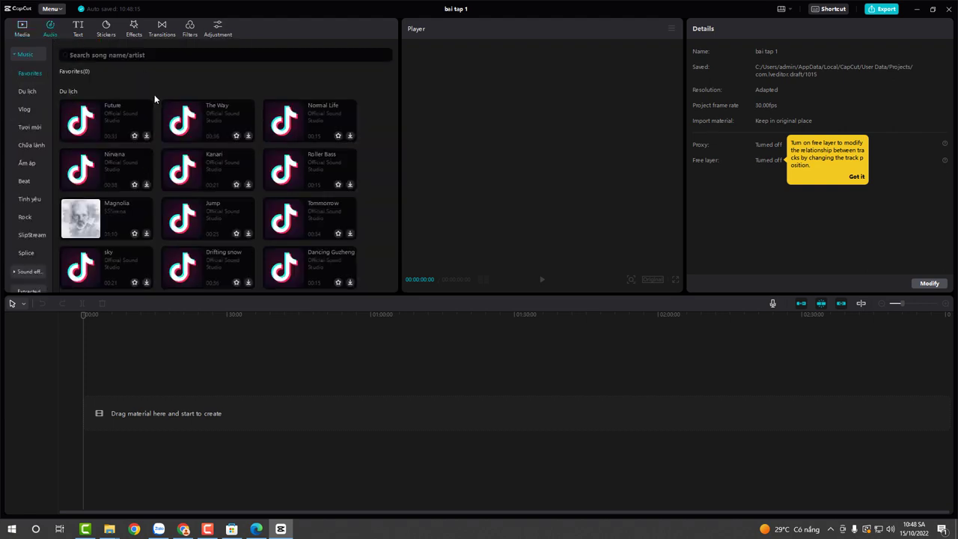
scroll(140, 152, down, 2)
scroll(147, 157, up, 2)
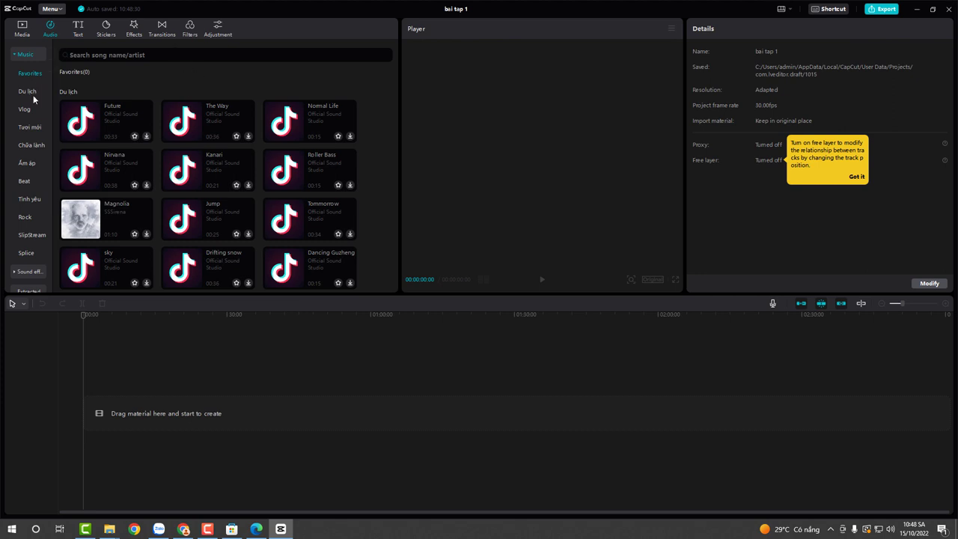
Step: Look through the remaining audio categories and view the TikTok audio source
scroll(41, 126, down, 1)
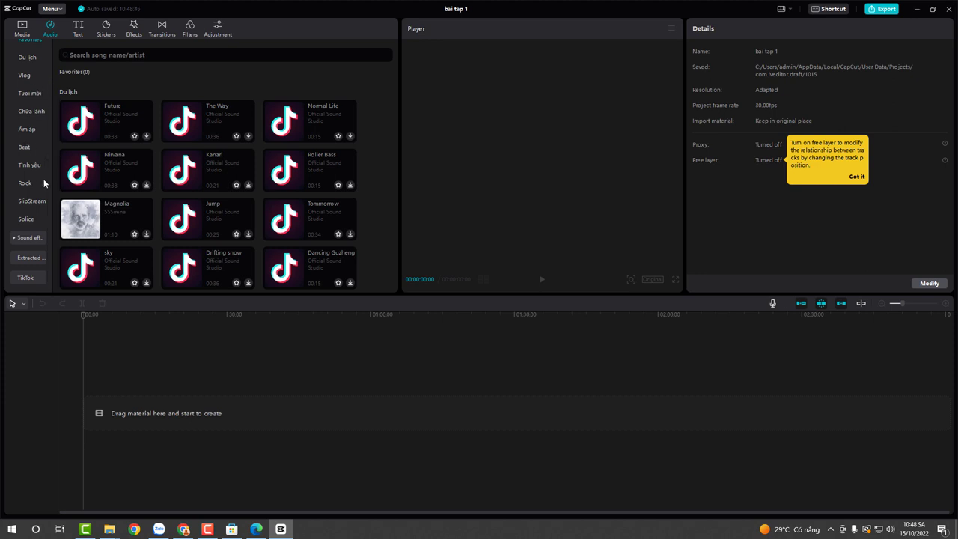
click(26, 277)
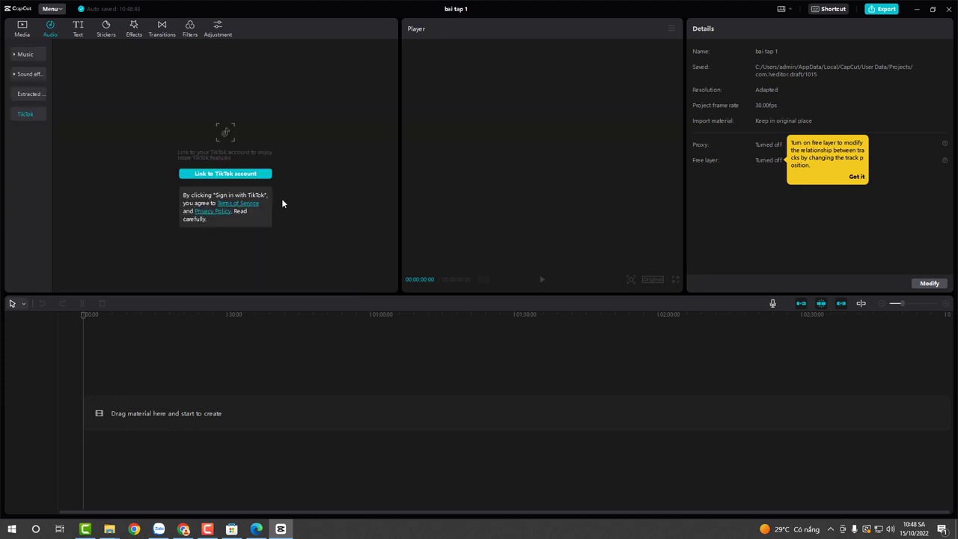
Step: Open the text library and browse its text effects and the trending text templates
click(78, 29)
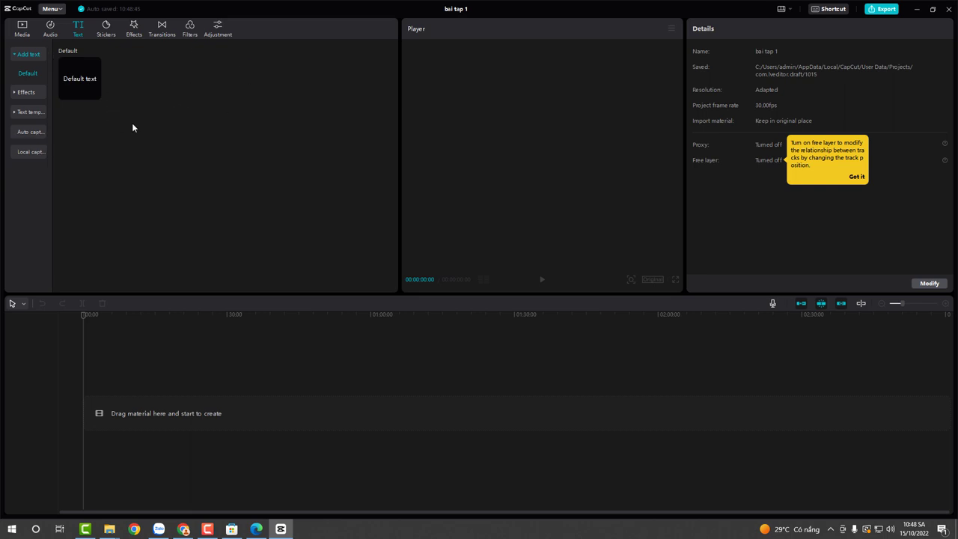
click(18, 92)
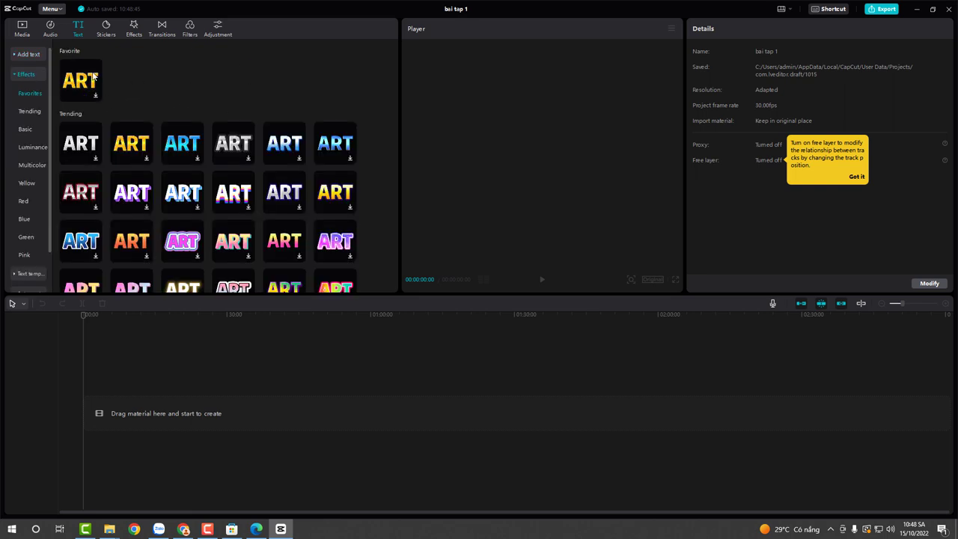
scroll(39, 90, down, 1)
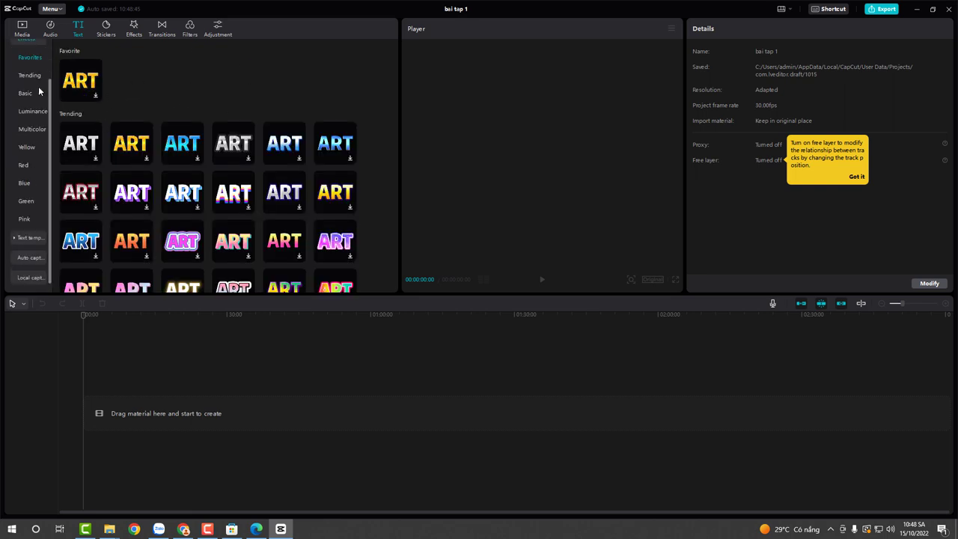
click(30, 237)
scroll(233, 158, down, 5)
scroll(233, 155, up, 5)
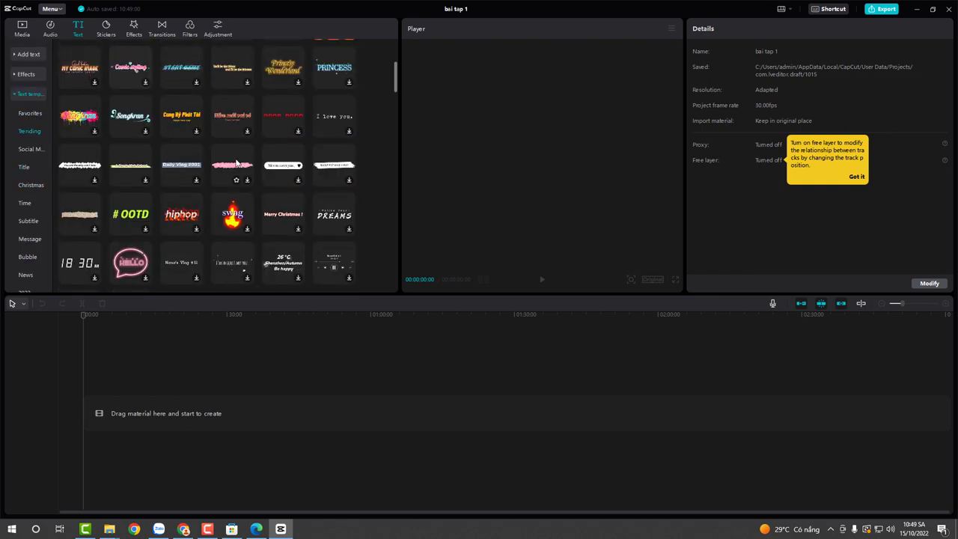
Step: Browse the sticker library through the Techniques and Trending categories
click(106, 28)
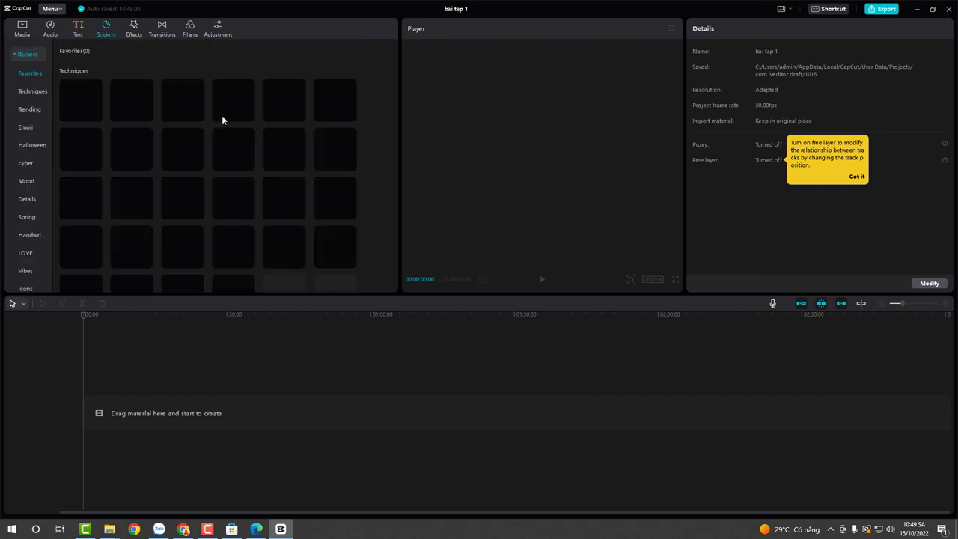
scroll(226, 109, down, 5)
scroll(261, 127, down, 5)
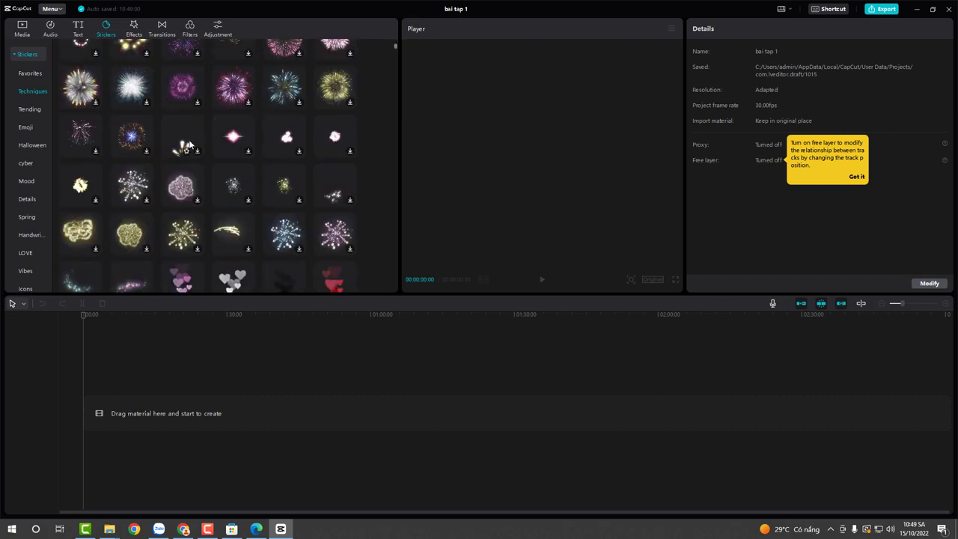
scroll(267, 160, down, 3)
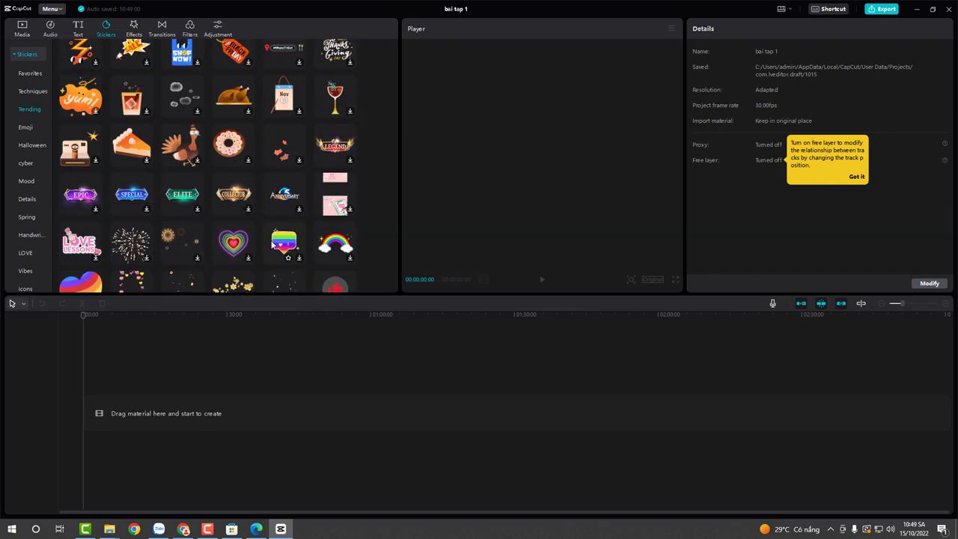
scroll(269, 227, down, 1)
Step: Open the video effects library and look through the Trending effects
click(134, 29)
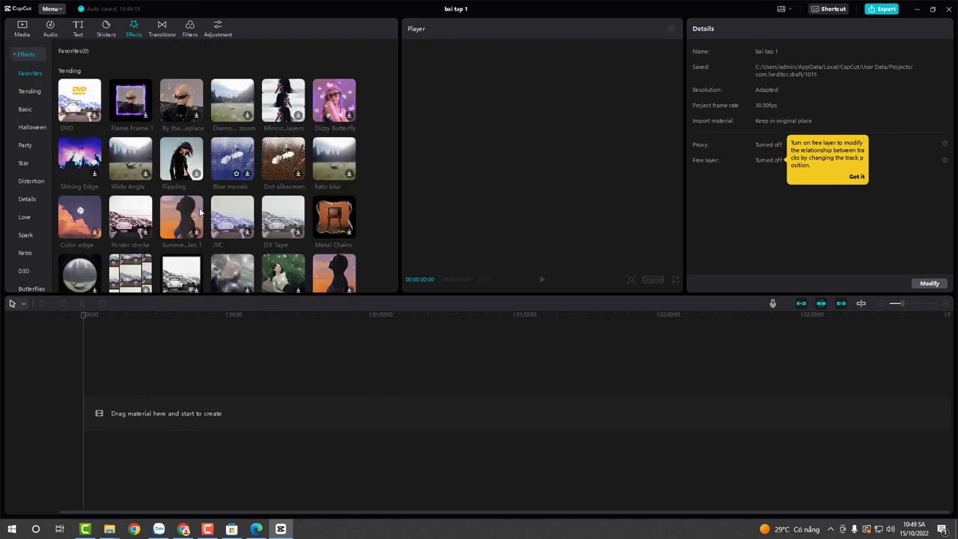
scroll(257, 117, down, 5)
scroll(257, 117, down, 10)
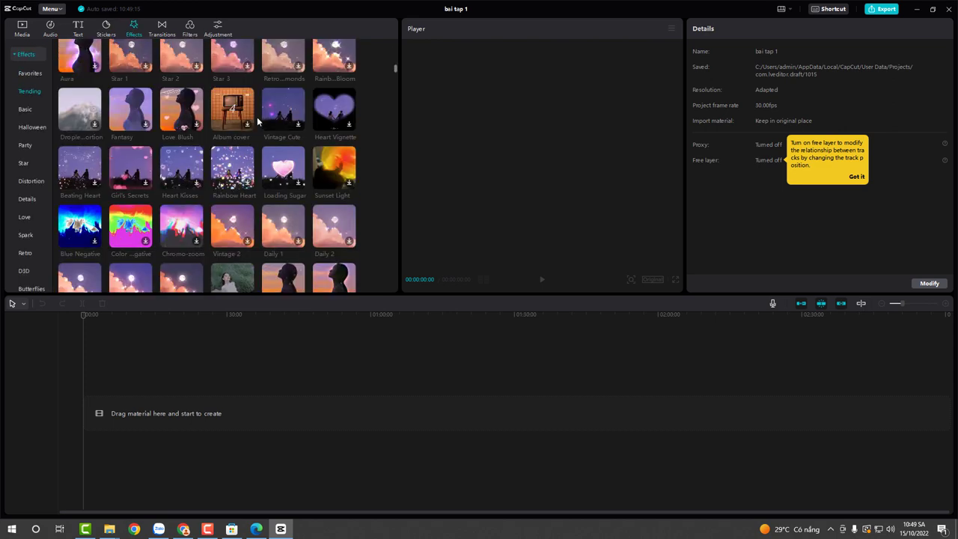
scroll(257, 122, down, 10)
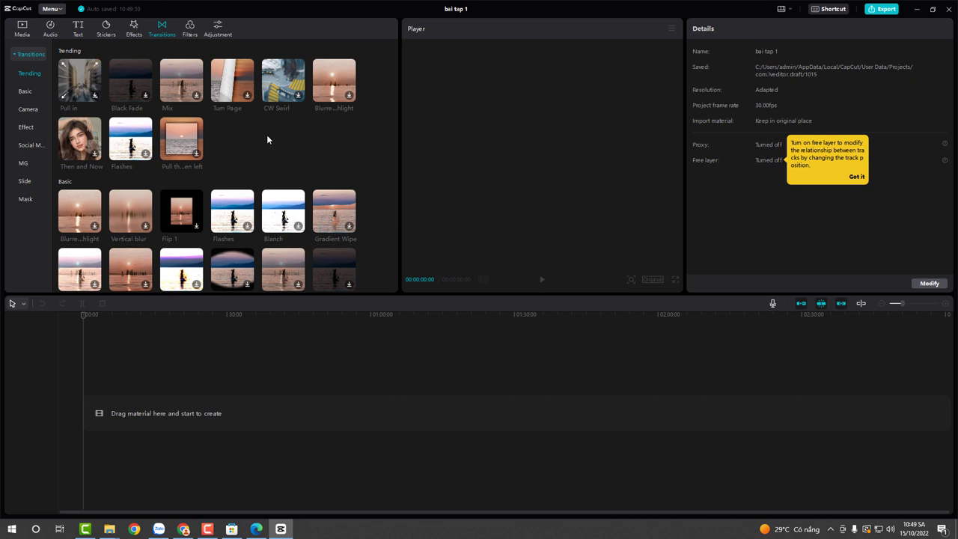
Step: Look through the Trending and Basic transitions, and view the Featured and Life filters
scroll(268, 139, down, 2)
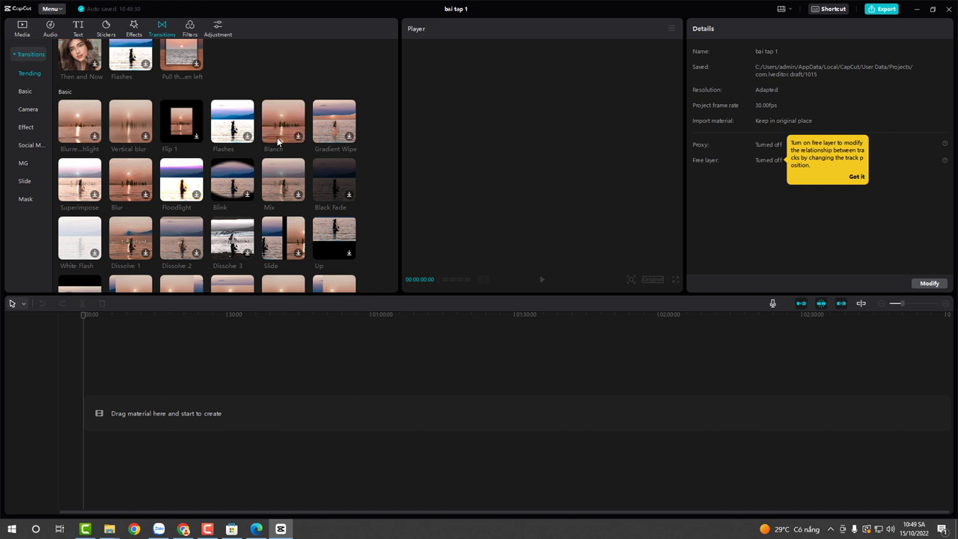
click(190, 29)
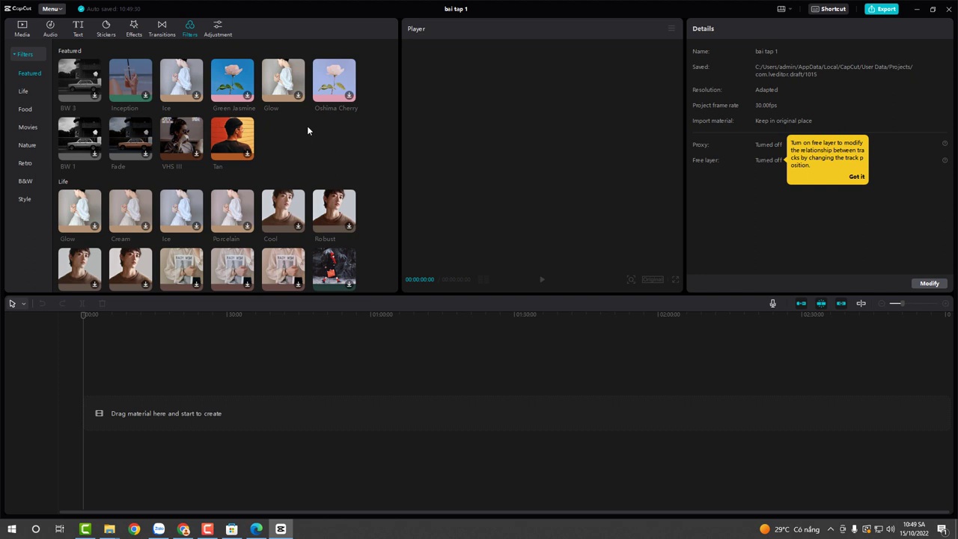
scroll(307, 125, down, 2)
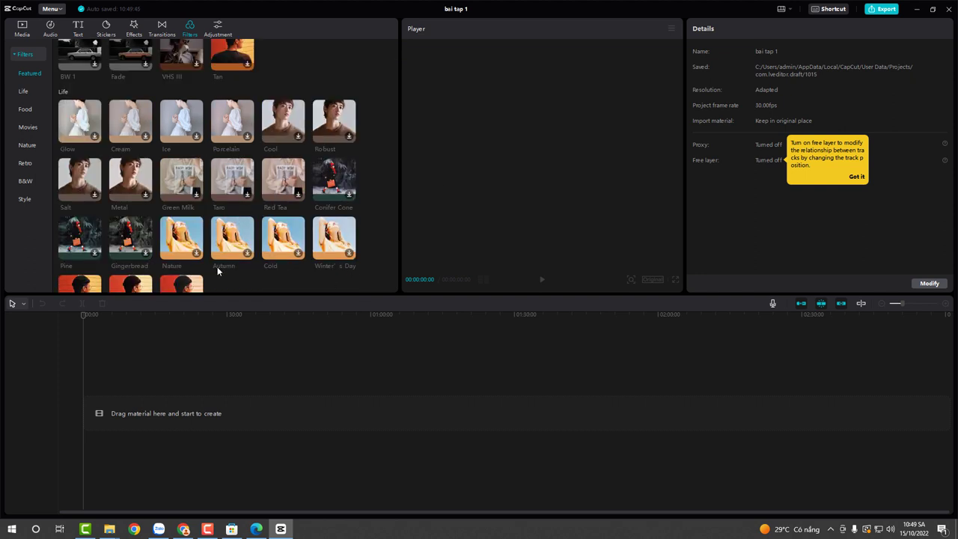
scroll(270, 150, up, 2)
Step: Review the custom adjustment and LUT import options, and return to the stock media library
click(217, 28)
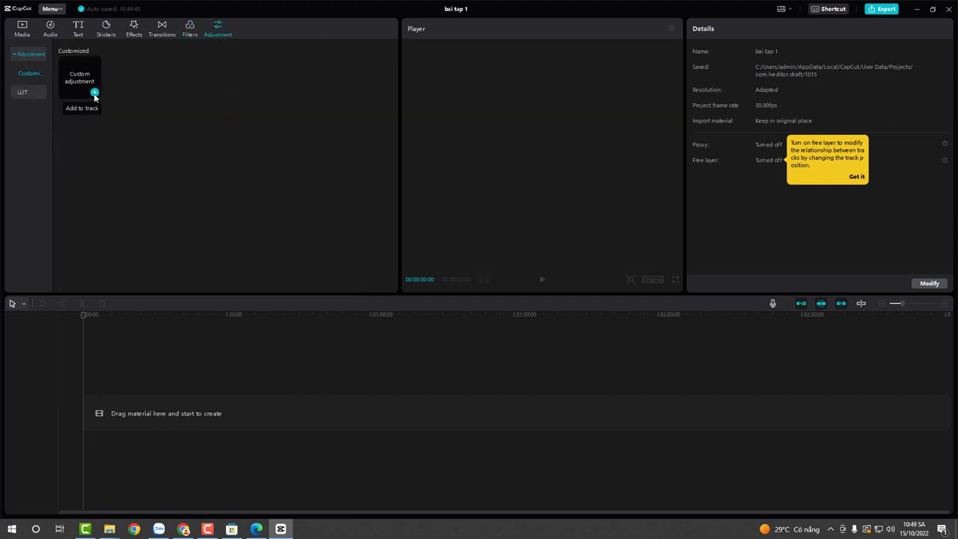
click(30, 92)
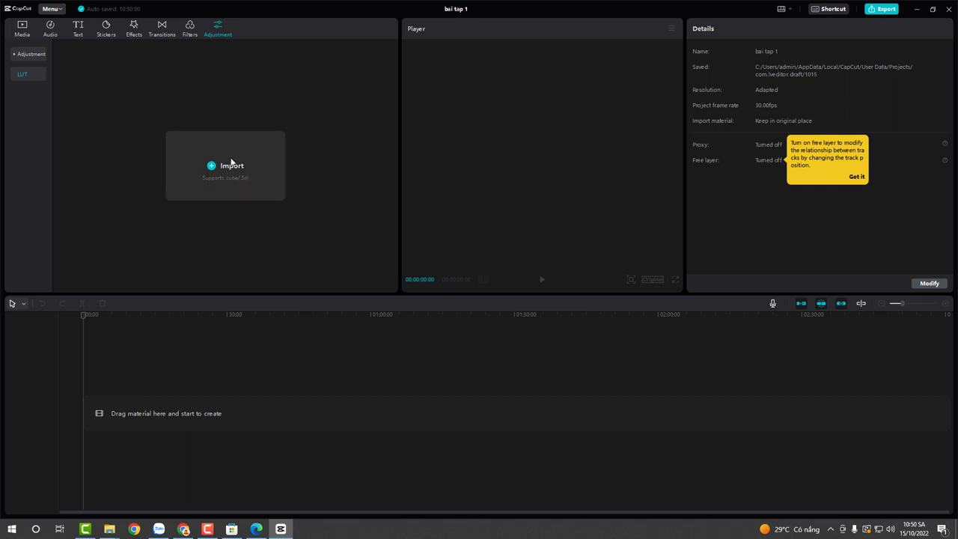
click(40, 56)
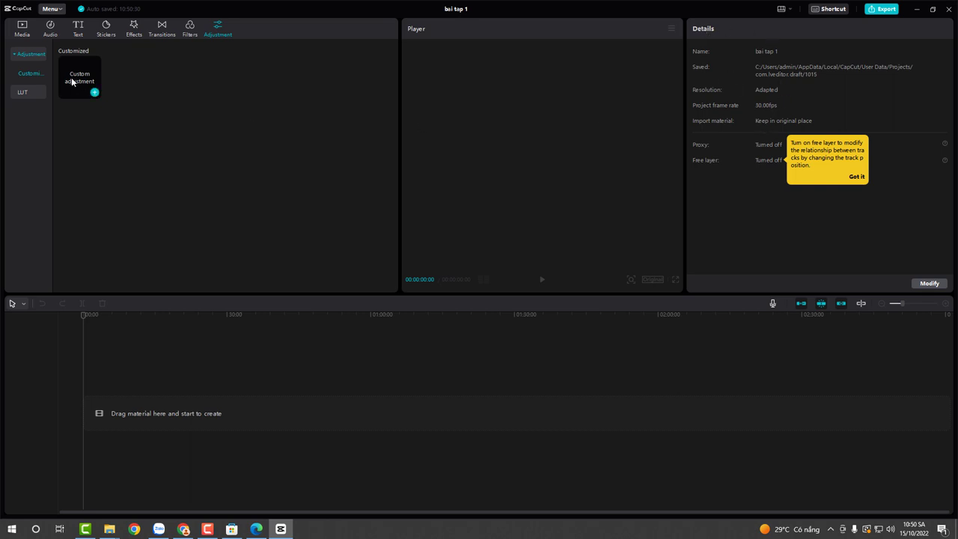
click(22, 29)
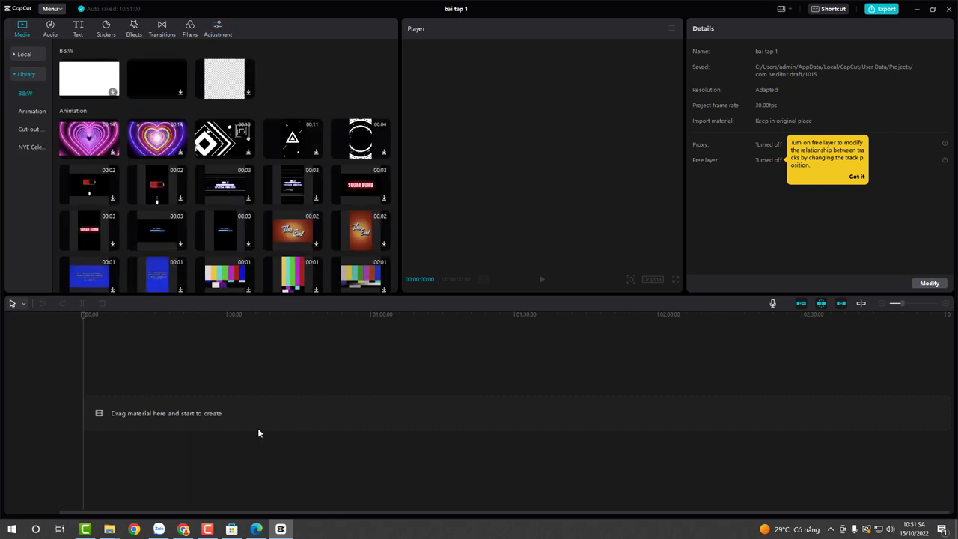